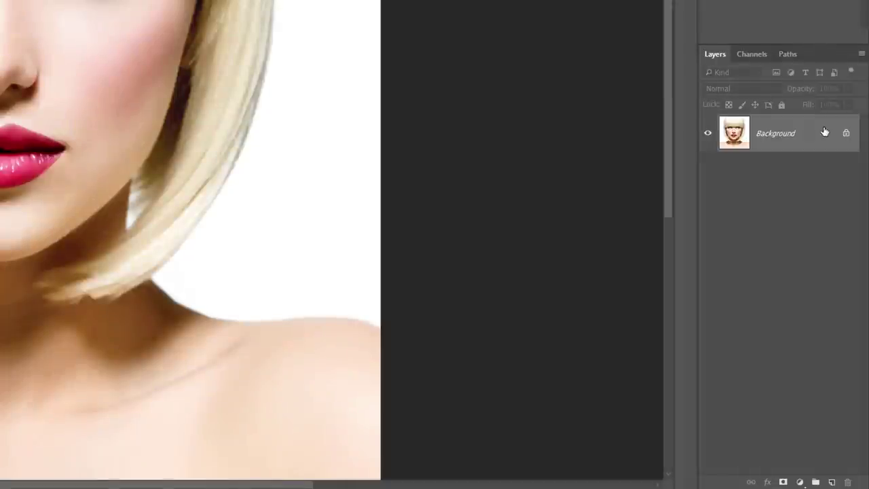
- Duplicate the Background layer and desaturate the copy to turn the portrait black and white
drag(824, 132, 832, 482)
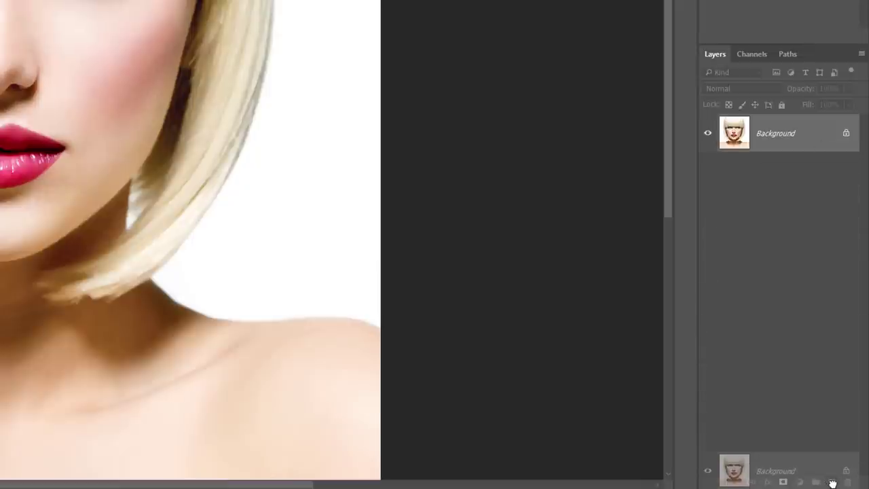
drag(832, 483, 833, 482)
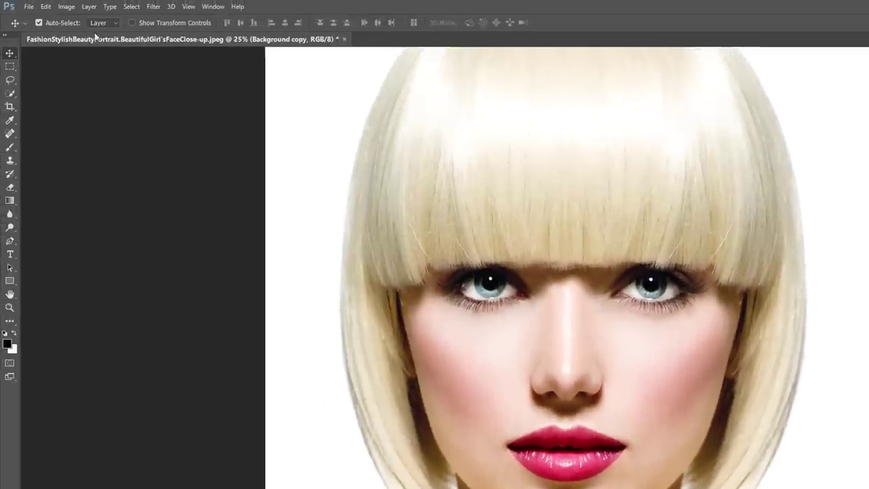
click(69, 8)
mouse_move(106, 36)
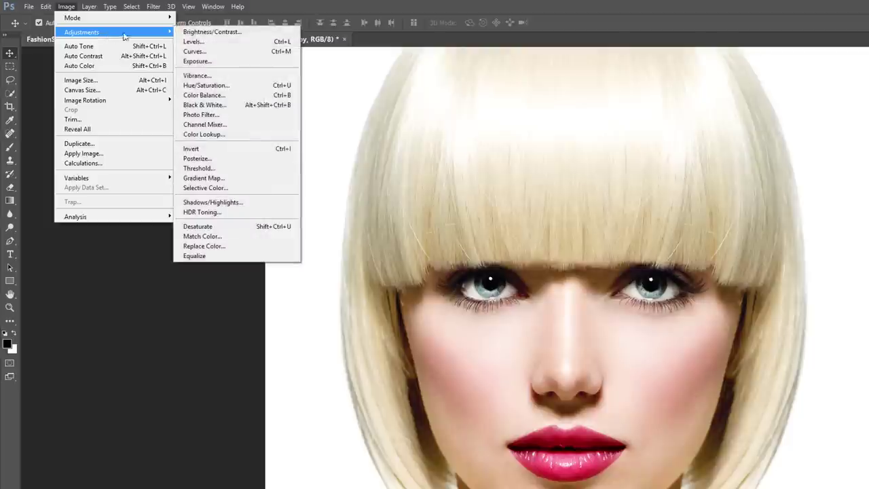
click(244, 232)
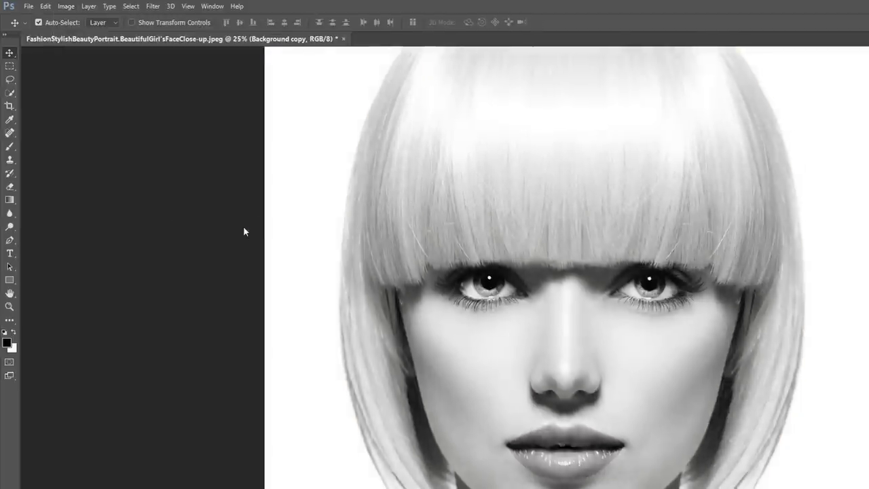
key(f)
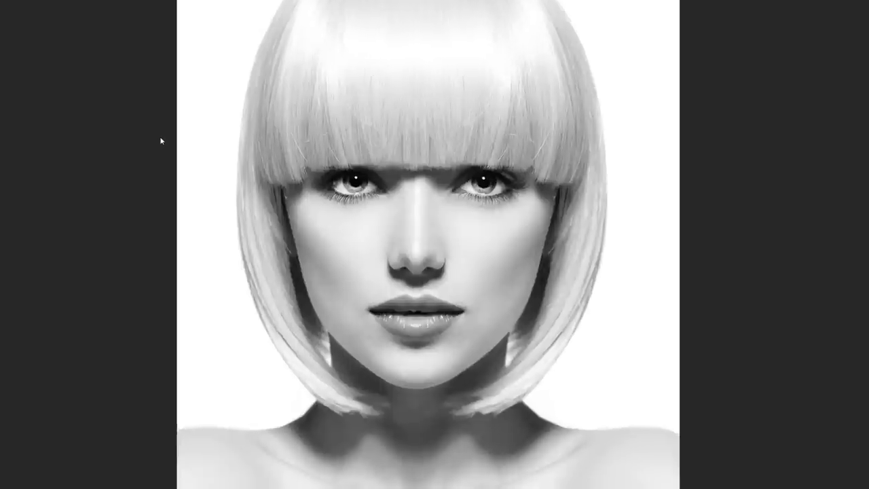
key(f)
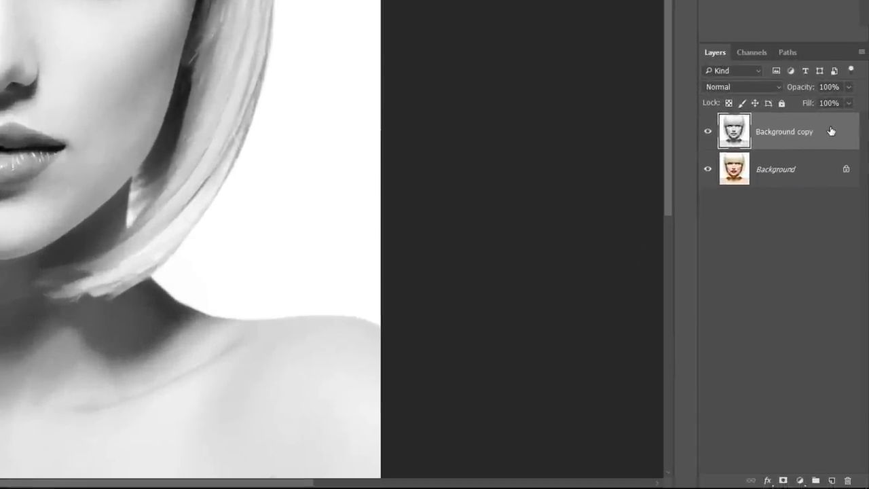
- Duplicate the desaturated Background copy layer and invert the new copy's tones
drag(831, 131, 833, 481)
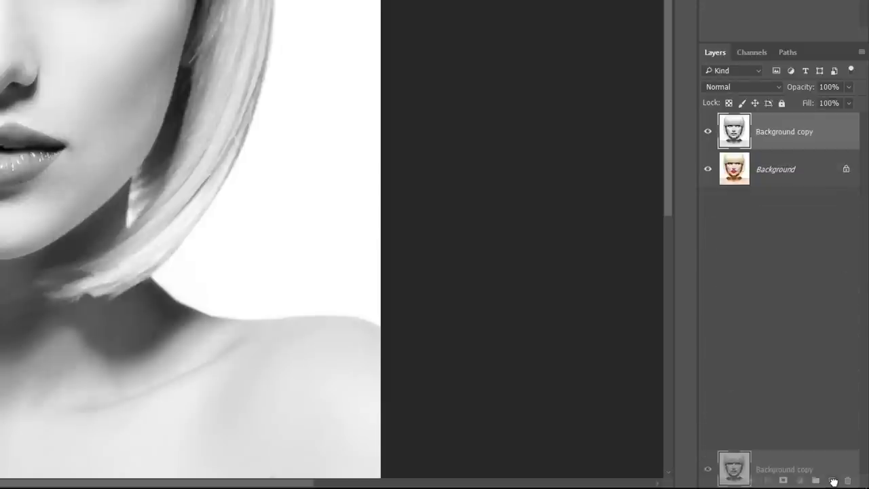
drag(834, 481, 834, 481)
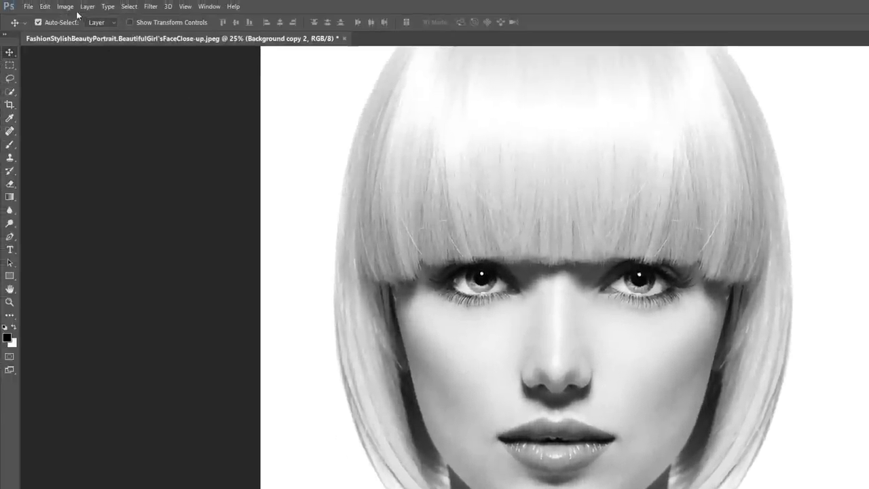
click(66, 7)
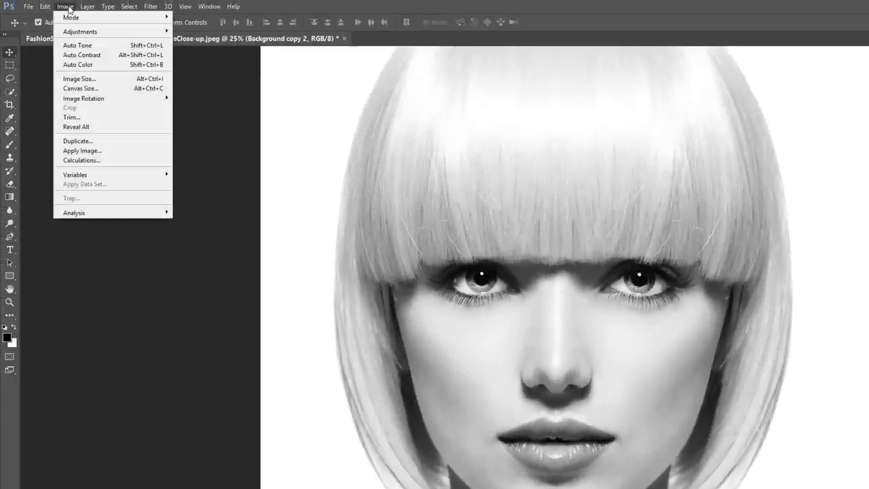
mouse_move(102, 33)
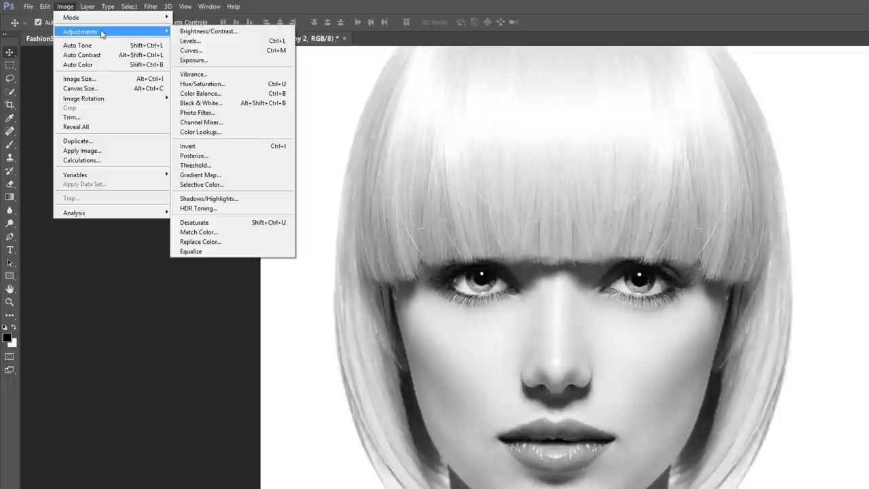
click(217, 146)
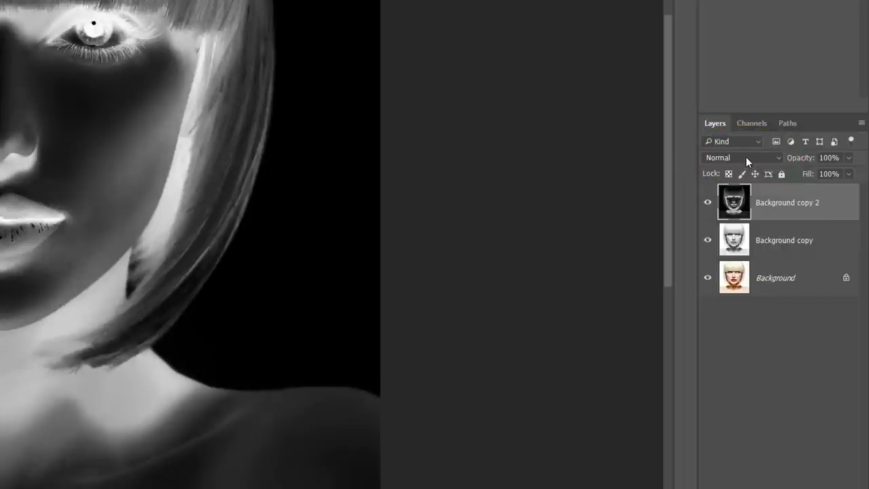
- Set the inverted layer's blend mode to Color Dodge and convert the layer to a smart object
click(746, 156)
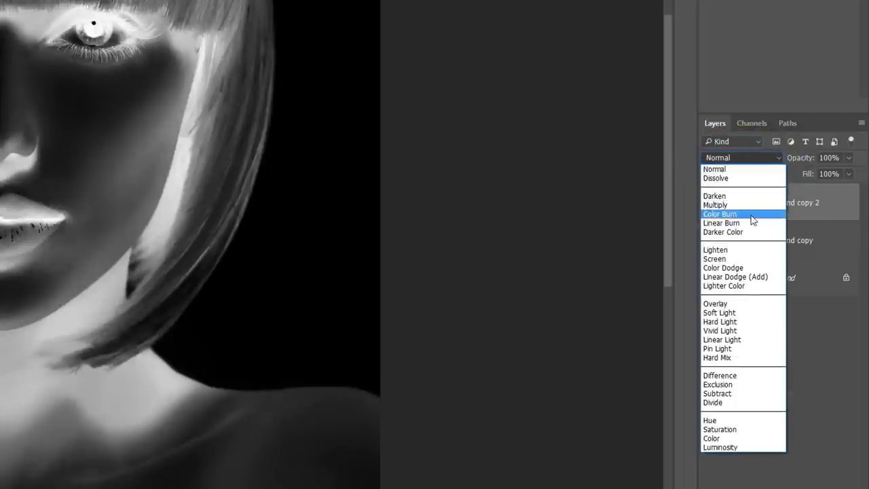
click(751, 268)
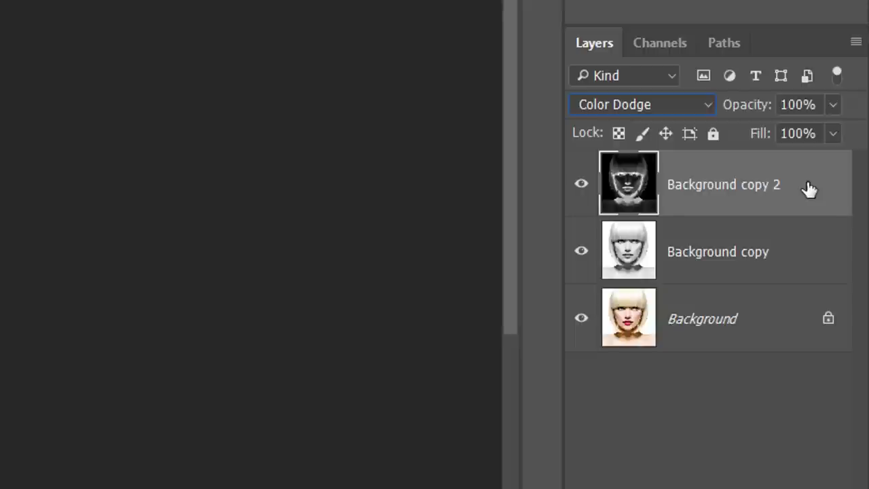
click(856, 44)
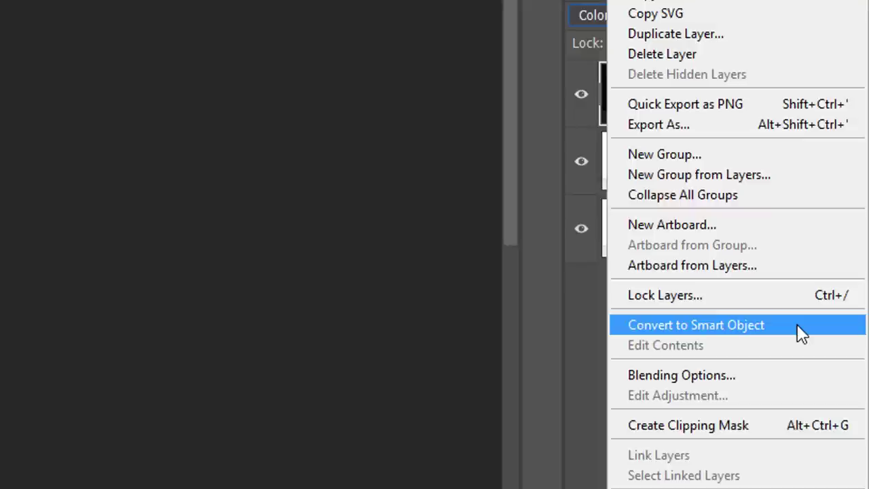
click(797, 326)
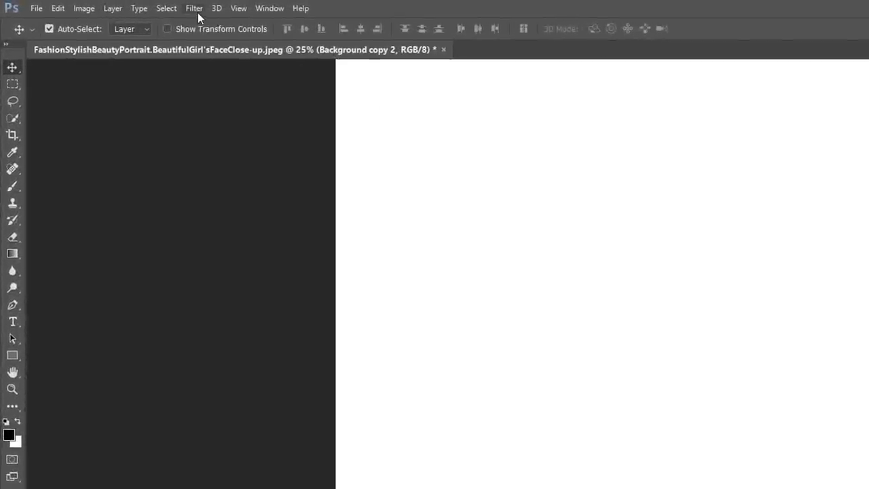
- Apply a Gaussian Blur with a radius of 45.6 pixels to the Background copy 2 smart object
click(195, 10)
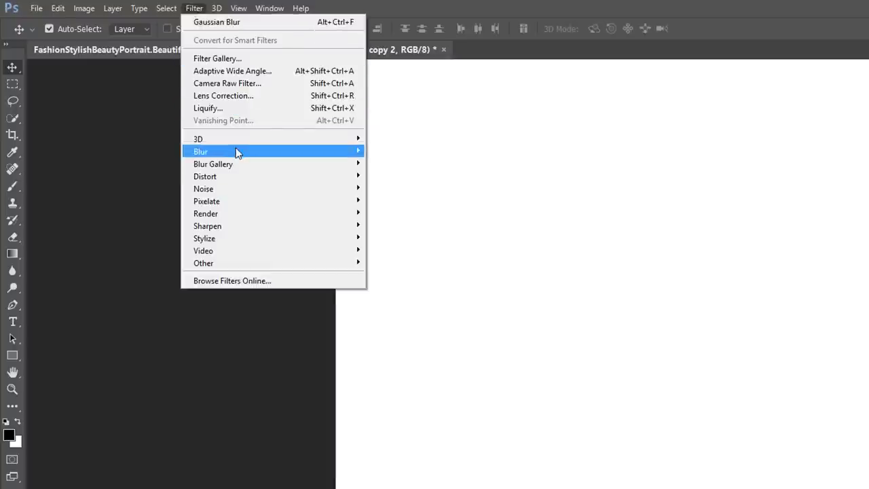
mouse_move(237, 152)
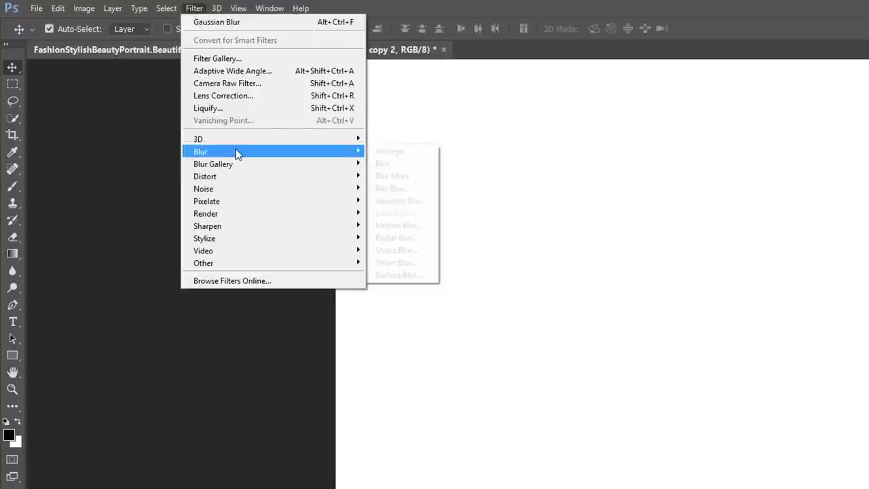
click(434, 202)
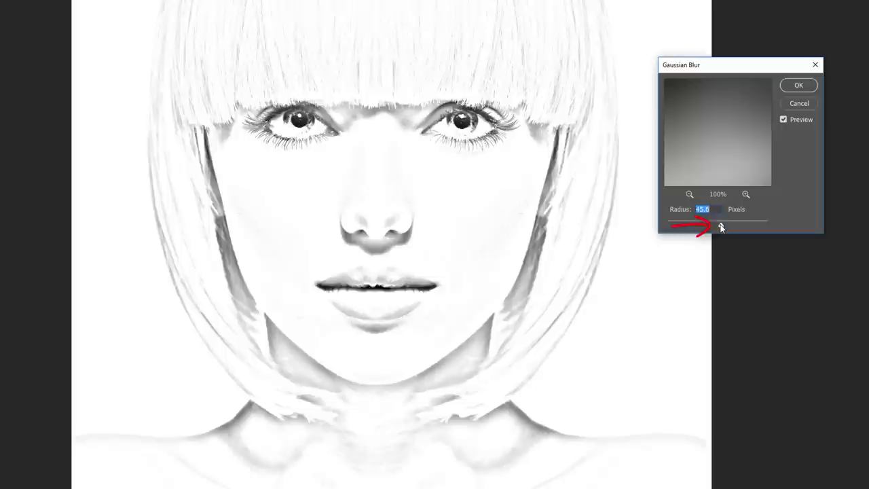
drag(721, 226, 662, 230)
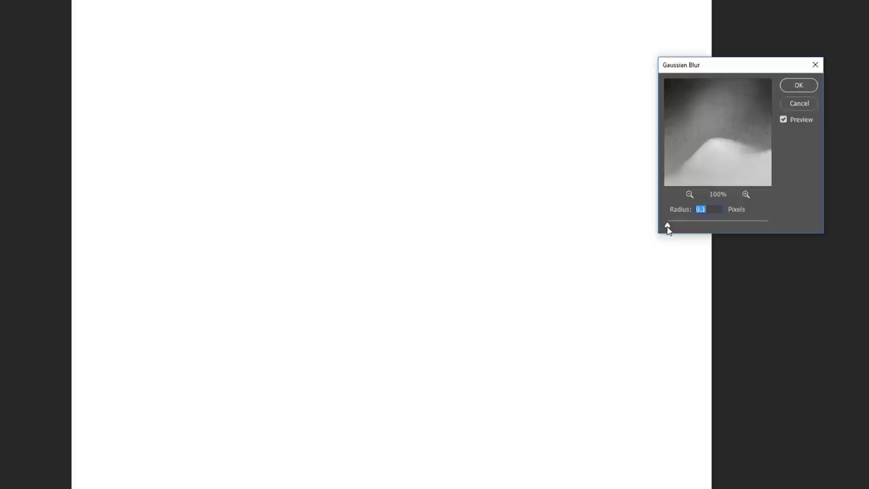
drag(673, 229, 677, 228)
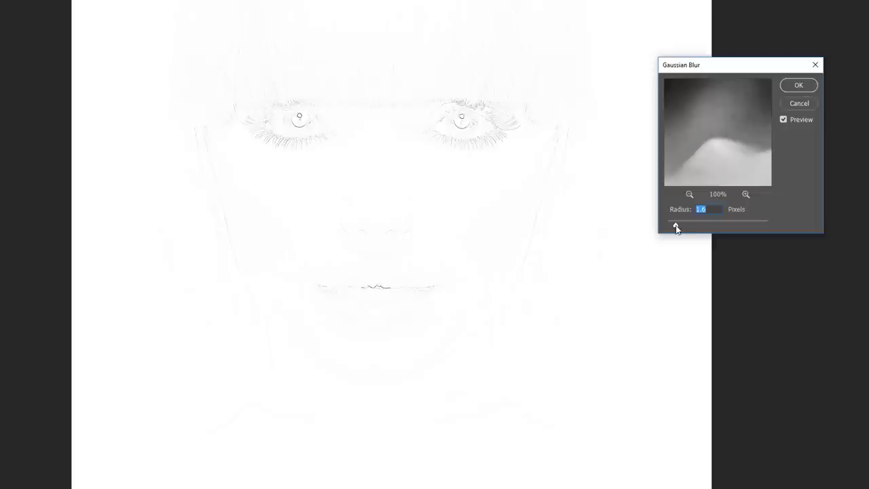
drag(676, 228, 685, 228)
drag(685, 229, 699, 230)
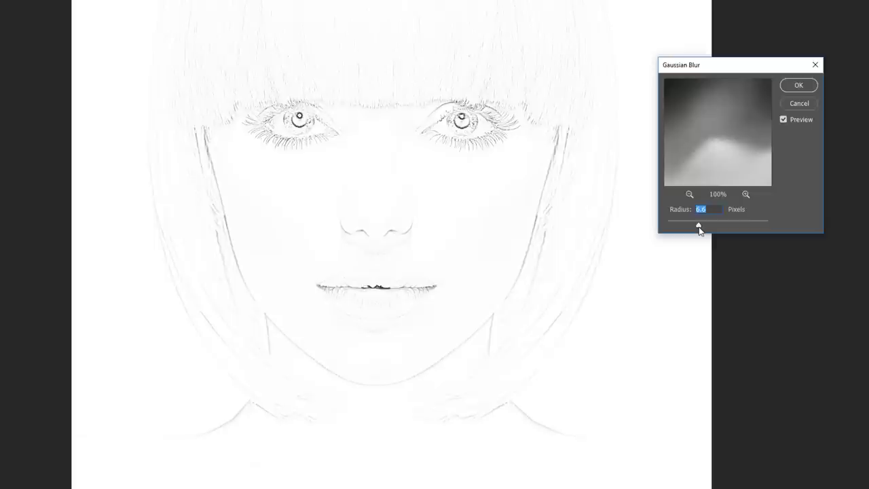
drag(698, 230, 708, 229)
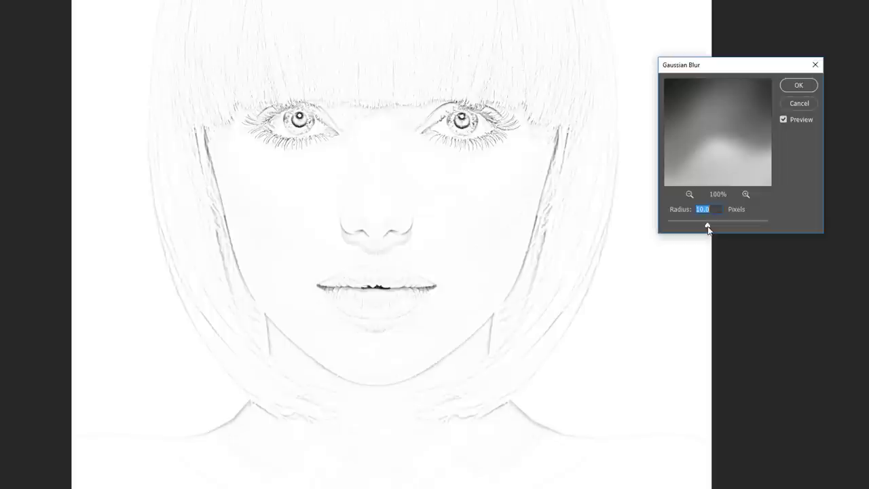
drag(712, 226, 721, 226)
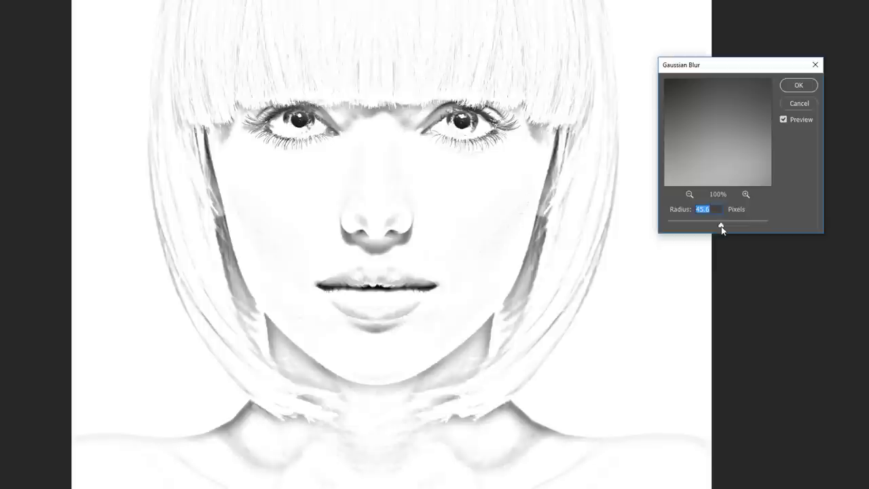
click(808, 86)
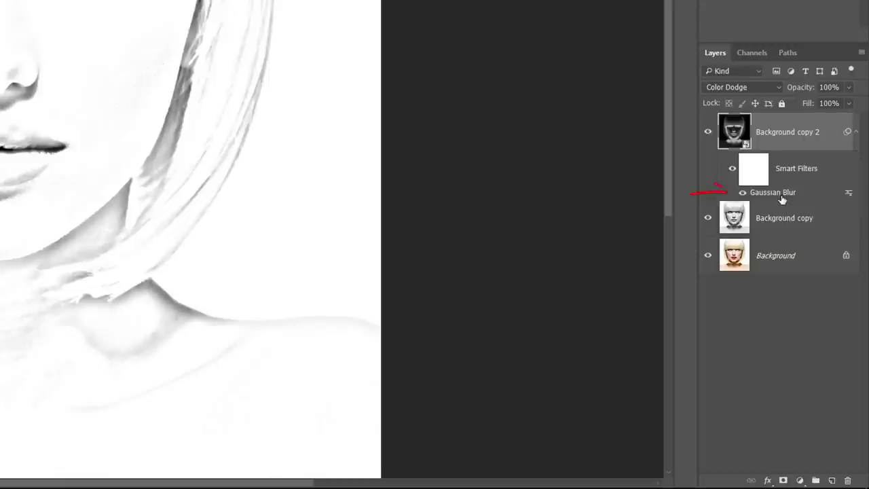
- Set the radius of Background copy 2's Gaussian Blur smart filter to 10.0 pixels
double_click(780, 196)
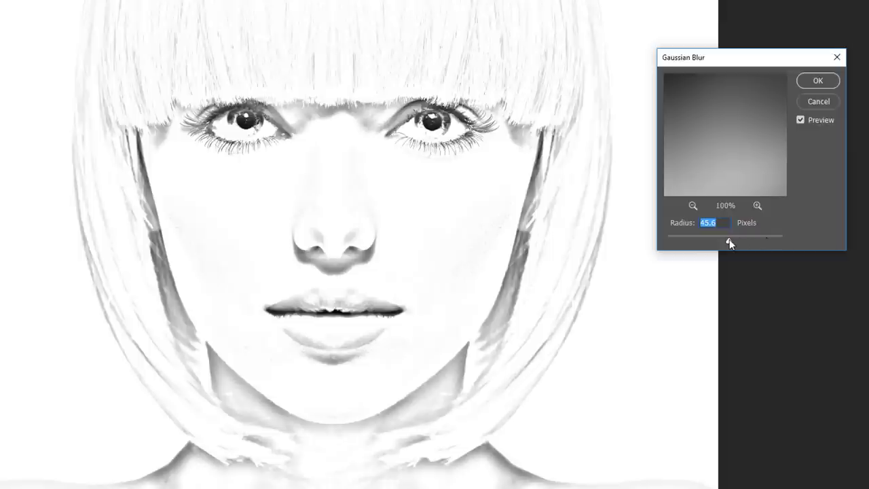
drag(730, 241, 714, 241)
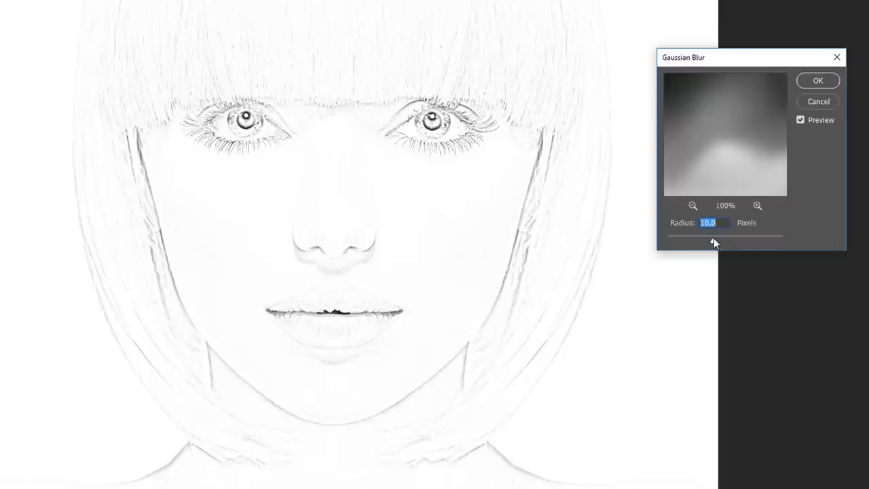
click(828, 82)
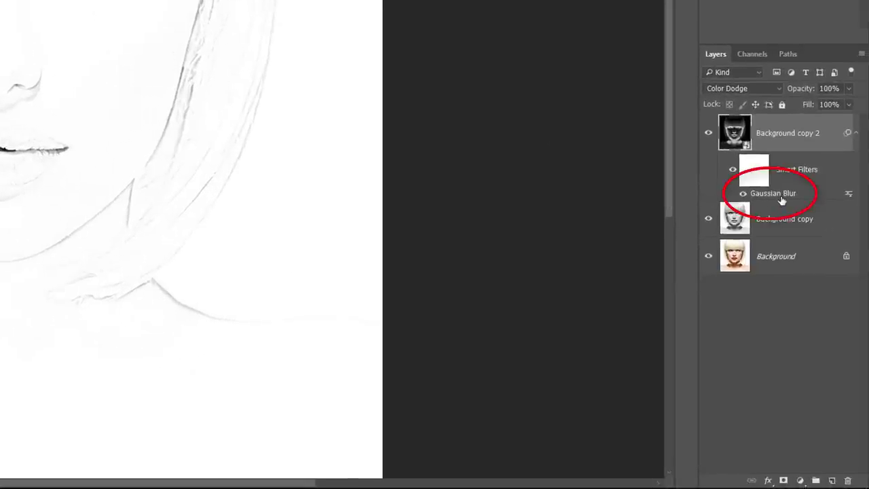
- Increase the radius of Background copy 2's Gaussian Blur smart filter to give the sketch heavier shading
double_click(774, 193)
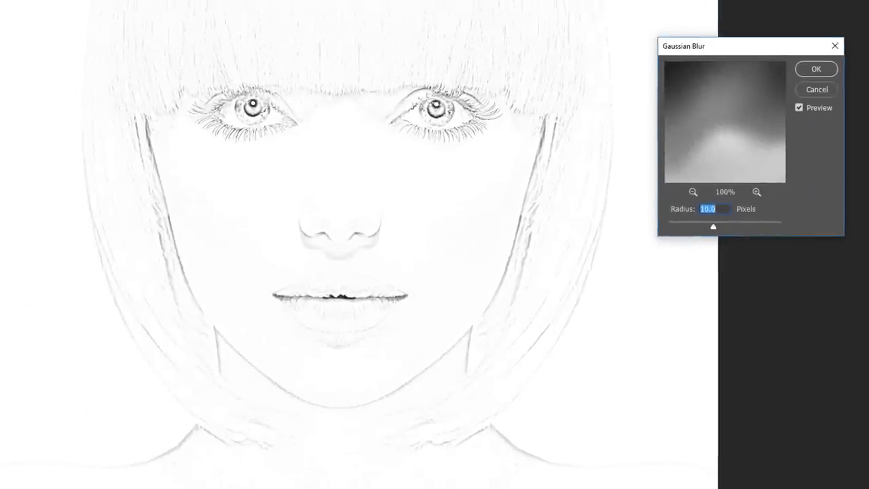
drag(713, 227, 727, 229)
click(822, 70)
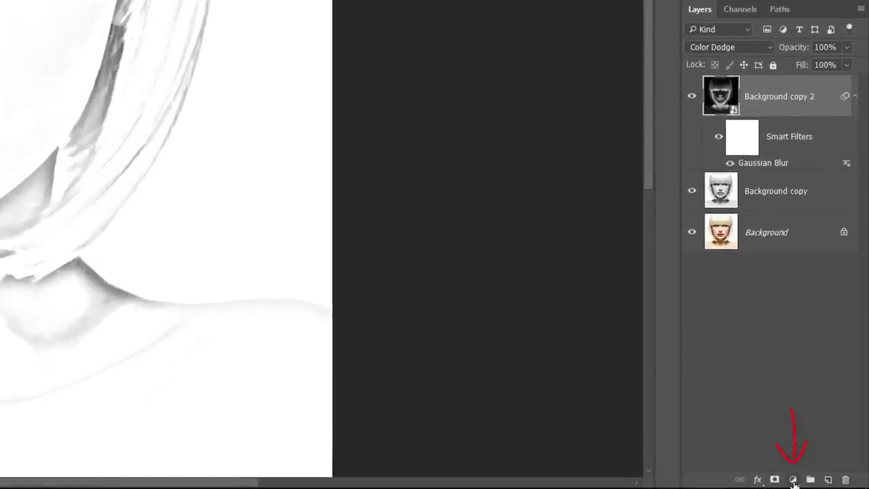
- Add a Levels adjustment layer above Background copy 2 with the Multiply blend mode and 60% opacity
click(793, 480)
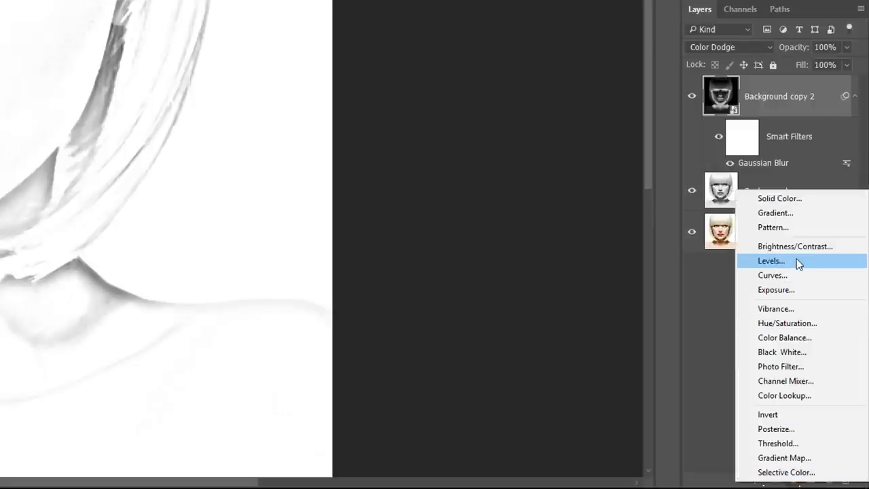
click(771, 260)
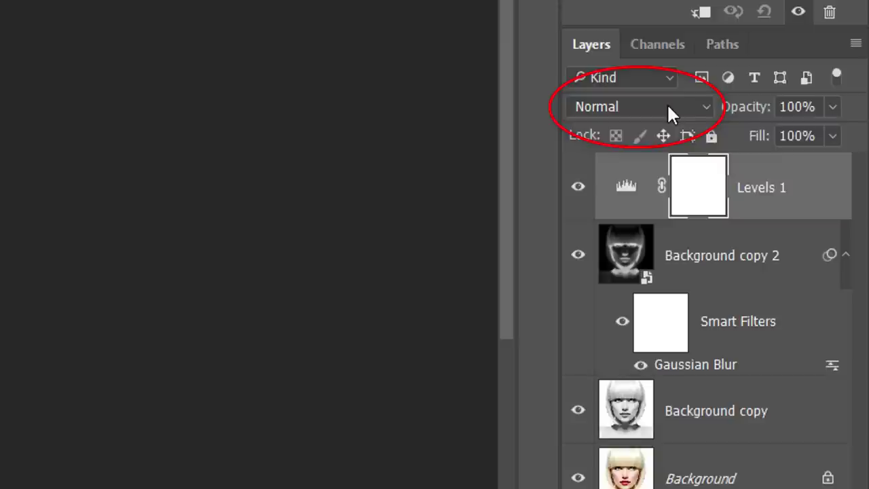
click(667, 107)
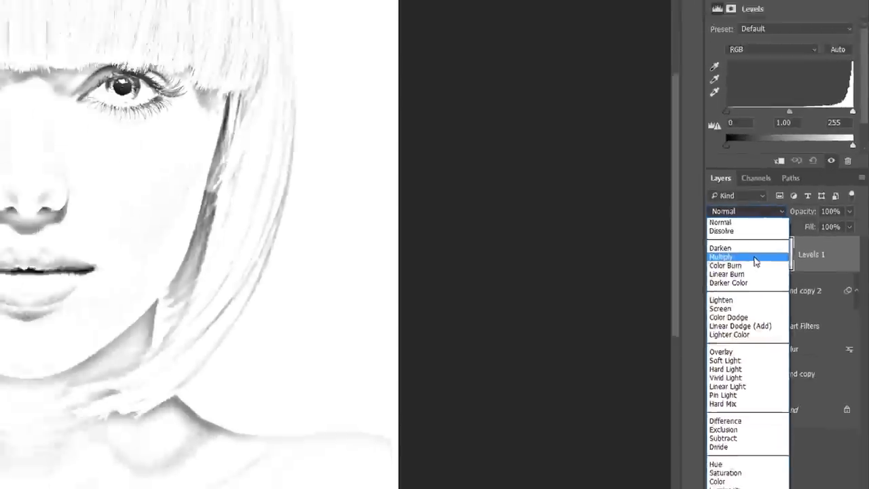
click(755, 259)
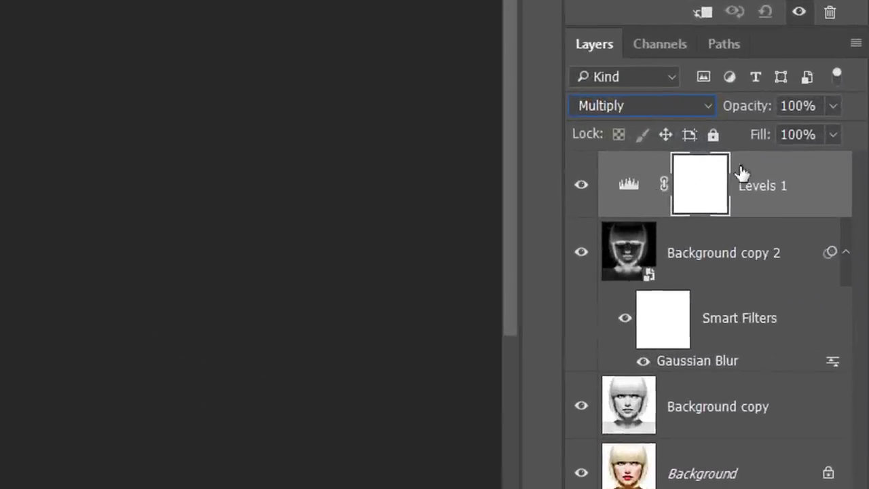
click(833, 106)
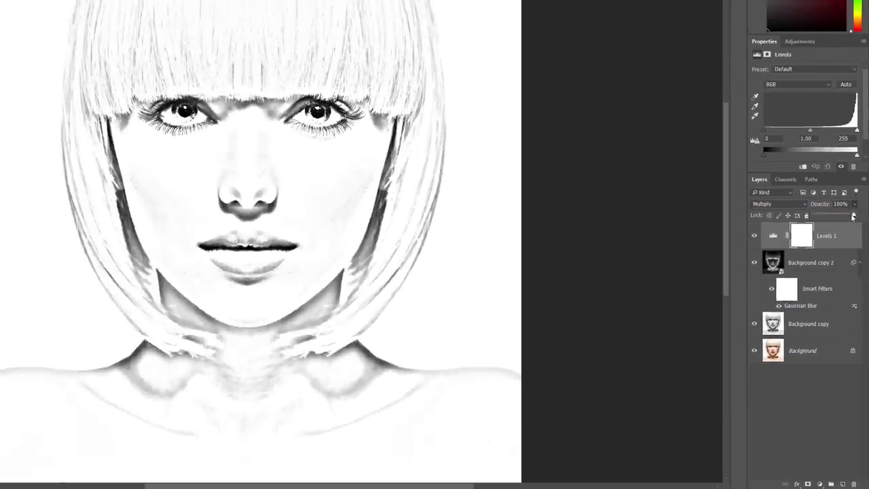
mouse_move(853, 212)
mouse_down()
mouse_move(824, 218)
mouse_move(838, 217)
mouse_up()
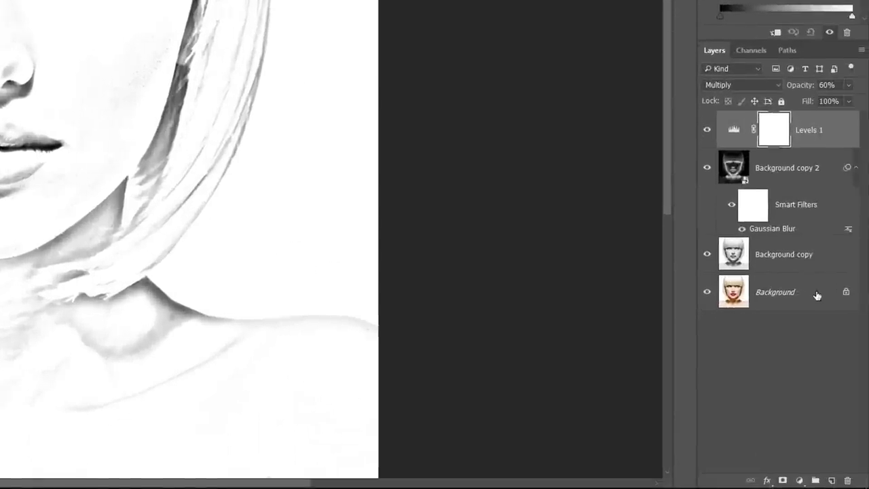
- Duplicate the Background layer and move the copy to the top of the layer stack, above Levels 1
click(817, 295)
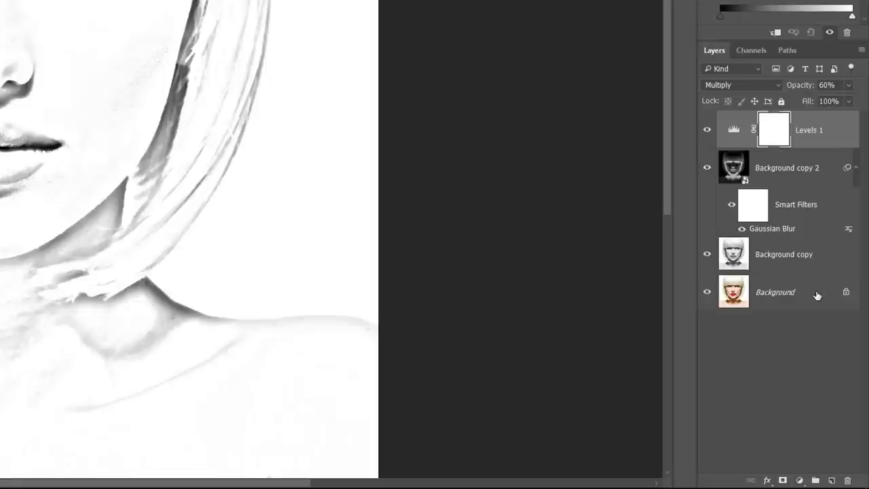
click(817, 295)
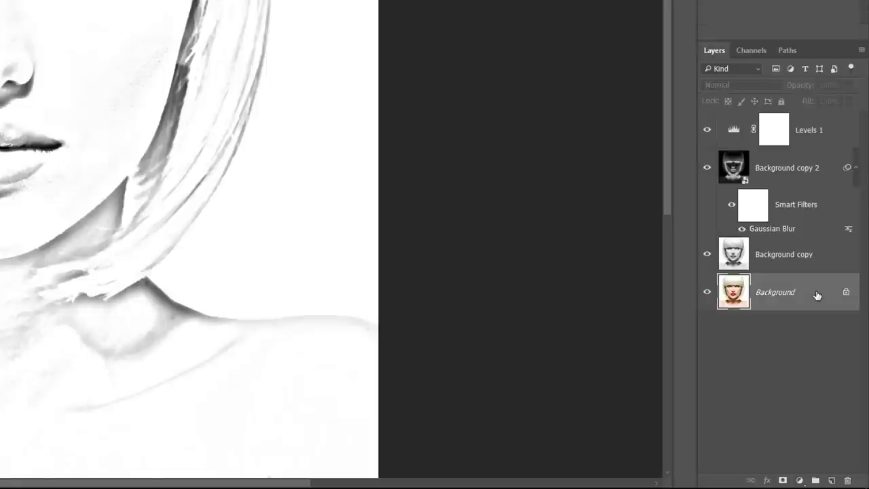
drag(817, 295, 834, 480)
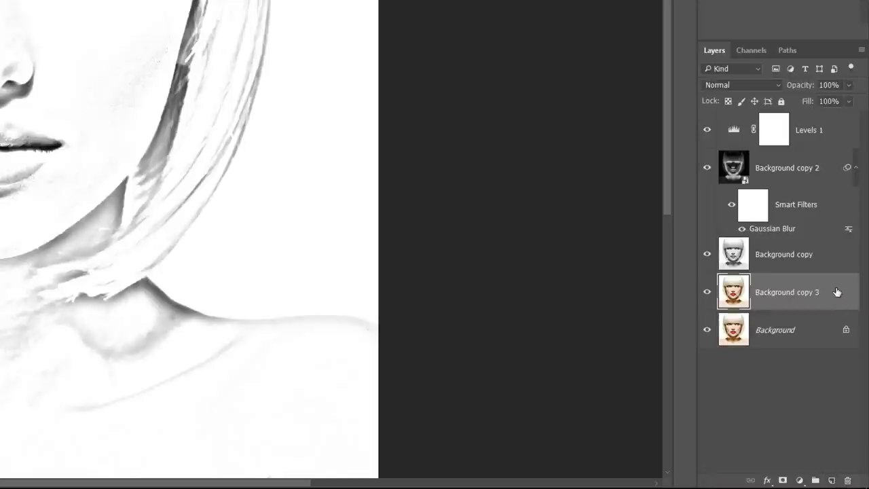
drag(837, 292, 806, 110)
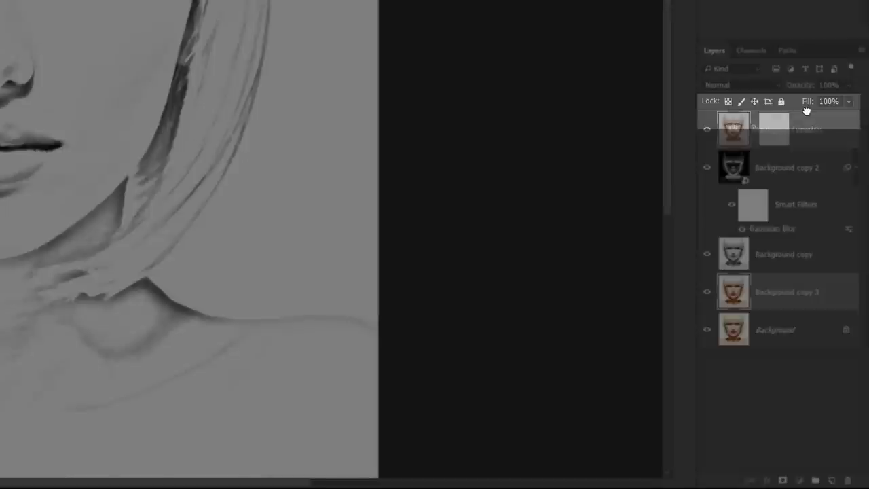
drag(807, 111, 807, 112)
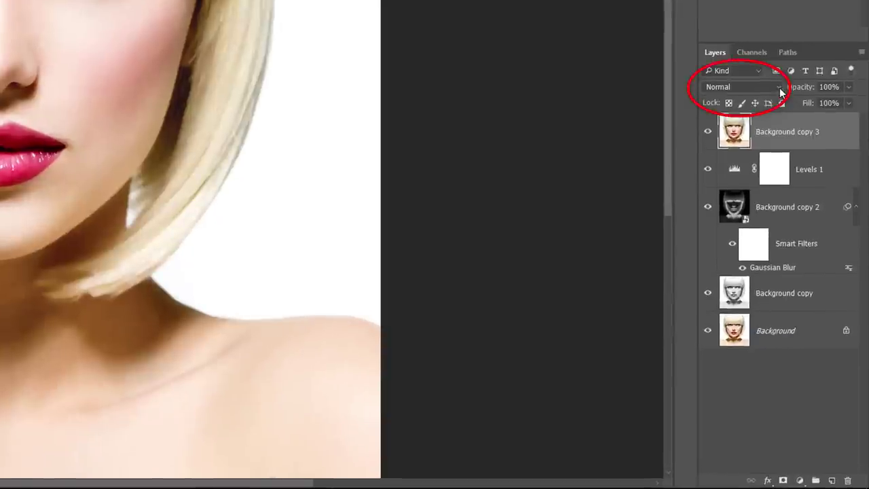
- Set Background copy 3 to the Color blend mode and reduce its opacity to 60%
click(780, 88)
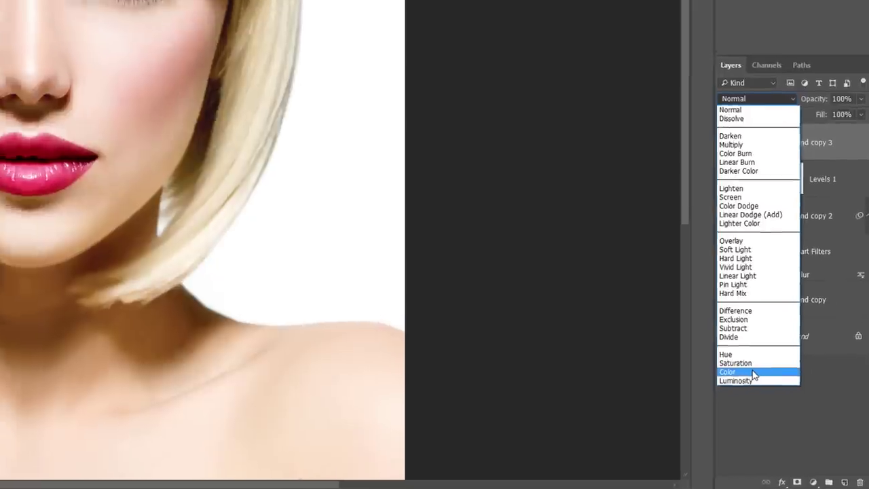
click(740, 367)
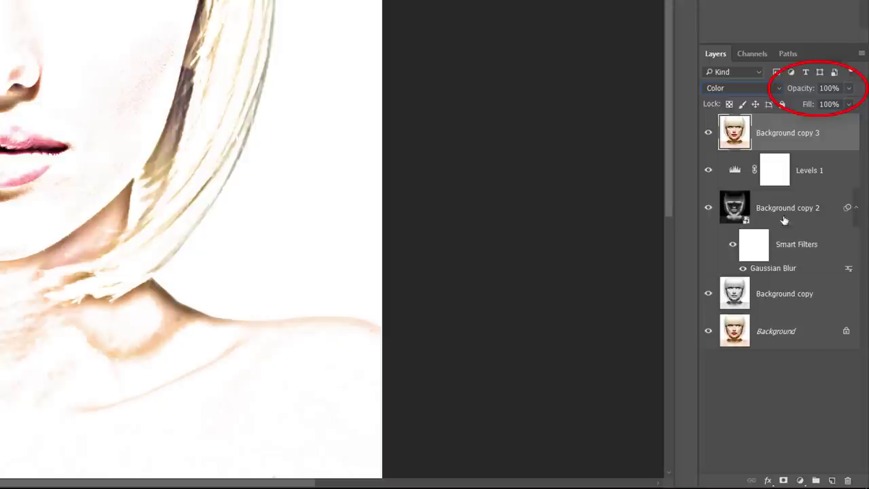
click(849, 88)
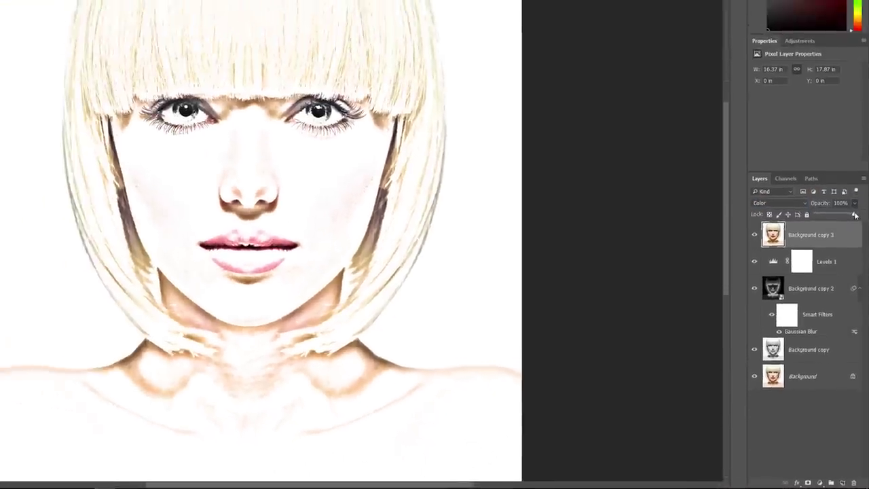
drag(855, 215, 840, 218)
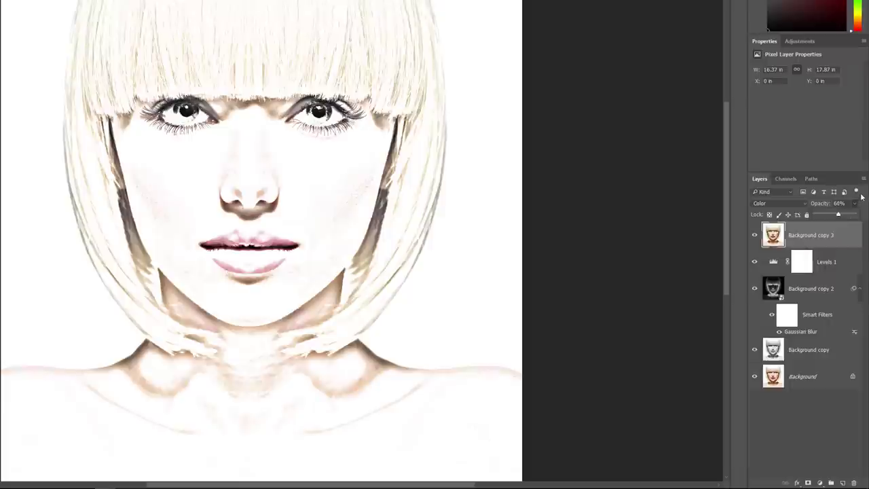
click(863, 195)
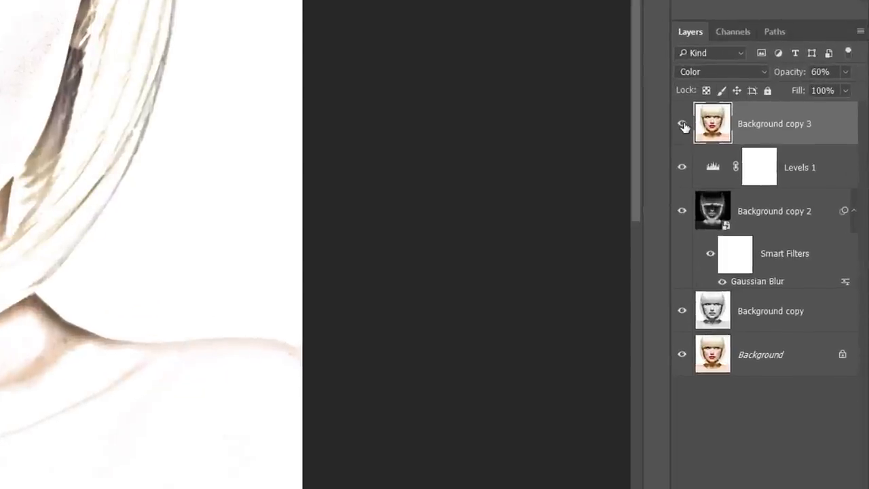
- Hide Background copy 3 and add a Solid Color fill layer above it in blue, #3b28c6
click(682, 125)
click(683, 125)
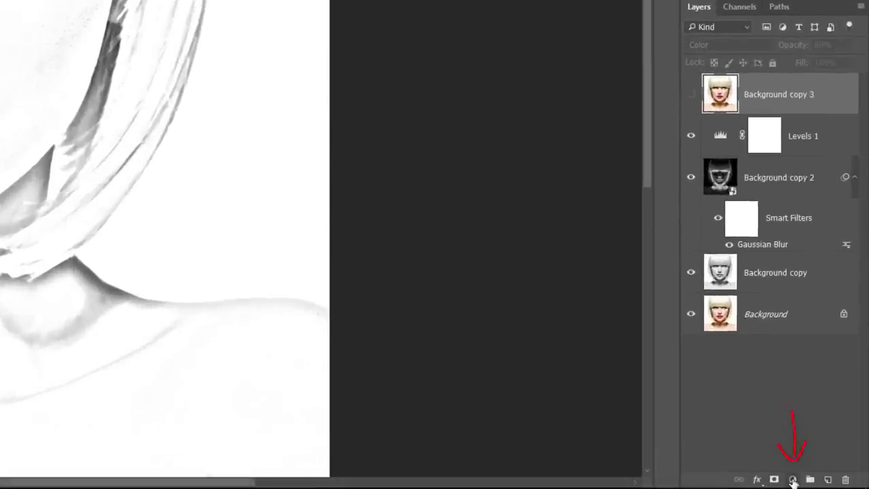
click(793, 479)
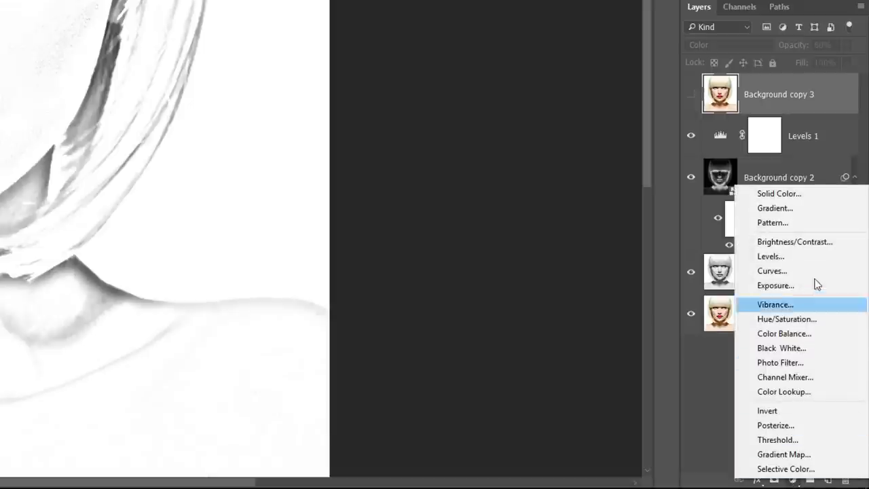
click(817, 193)
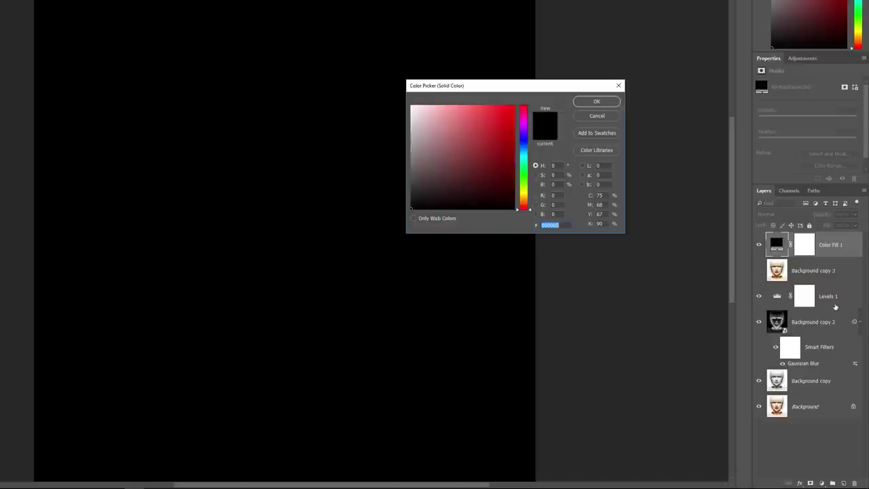
text(972222)
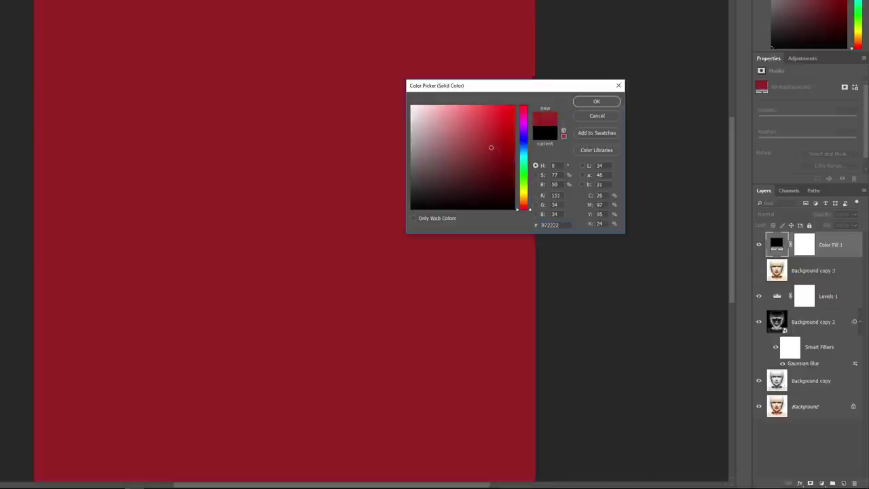
drag(532, 212, 529, 138)
click(493, 129)
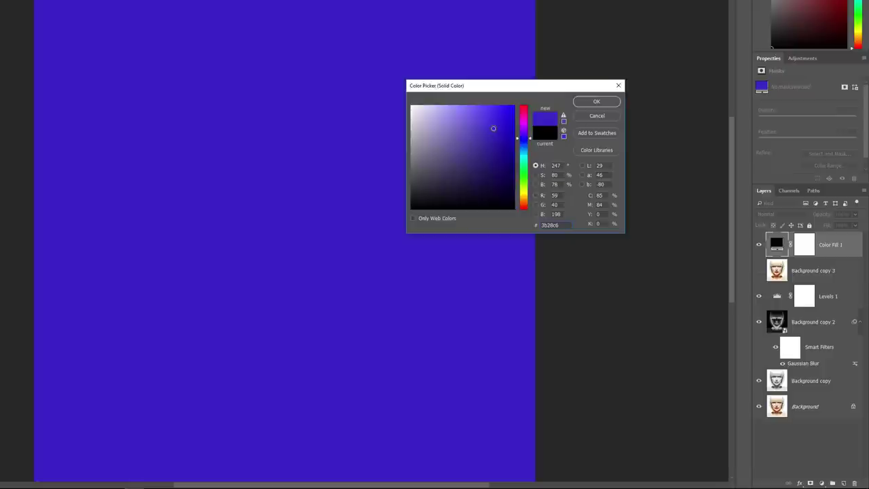
click(581, 104)
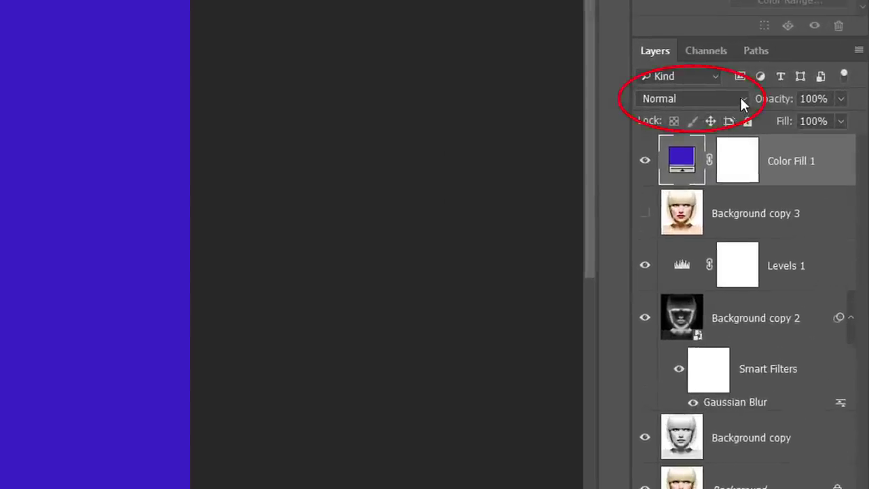
- Set the blue Color Fill 1 layer to the Color blend mode with 60% opacity
click(741, 99)
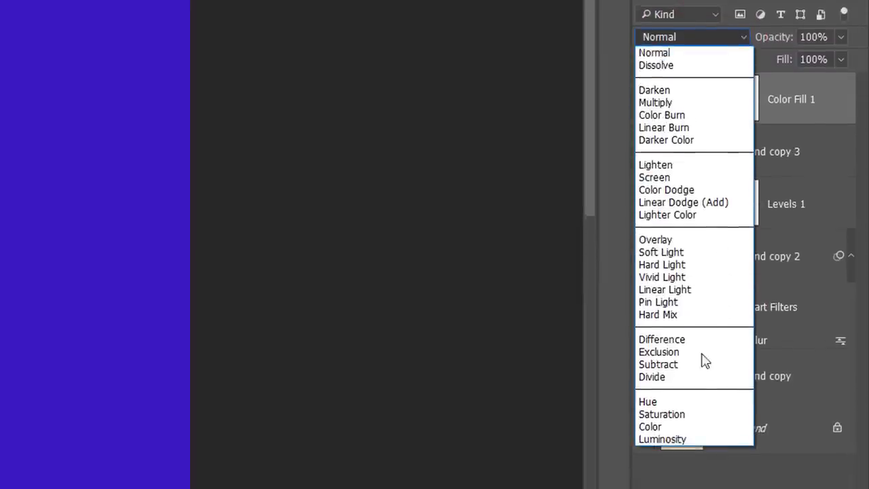
click(691, 424)
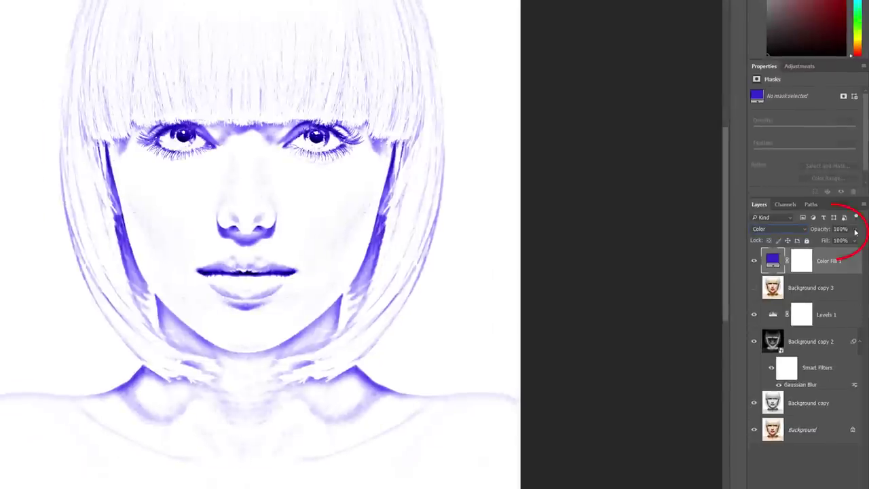
click(855, 229)
drag(855, 242, 840, 243)
click(865, 224)
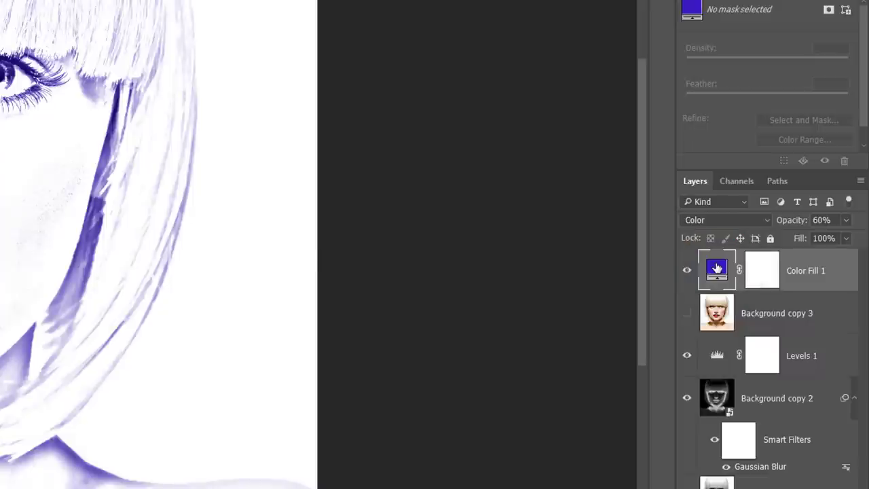
- Change the fill colour of Color Fill 1 to purple, #9b28c6, and reduce the layer's opacity to 50%
double_click(717, 269)
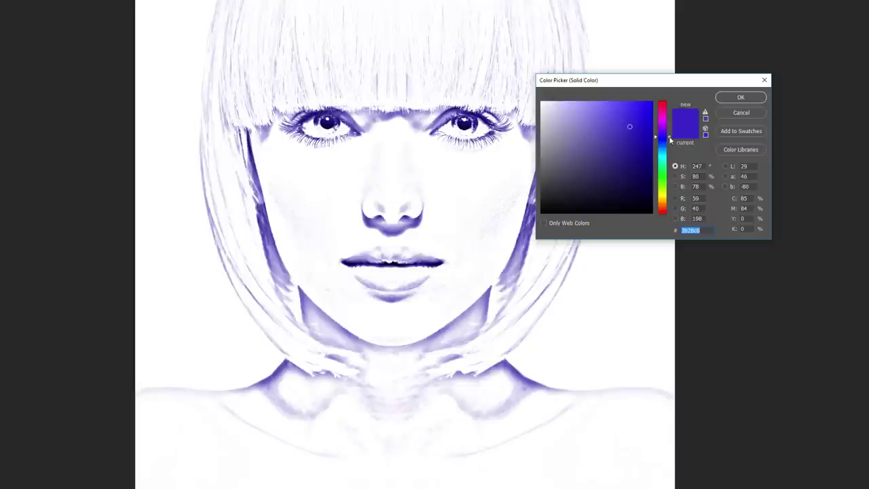
mouse_move(670, 139)
mouse_down()
mouse_move(670, 209)
mouse_move(671, 125)
mouse_up()
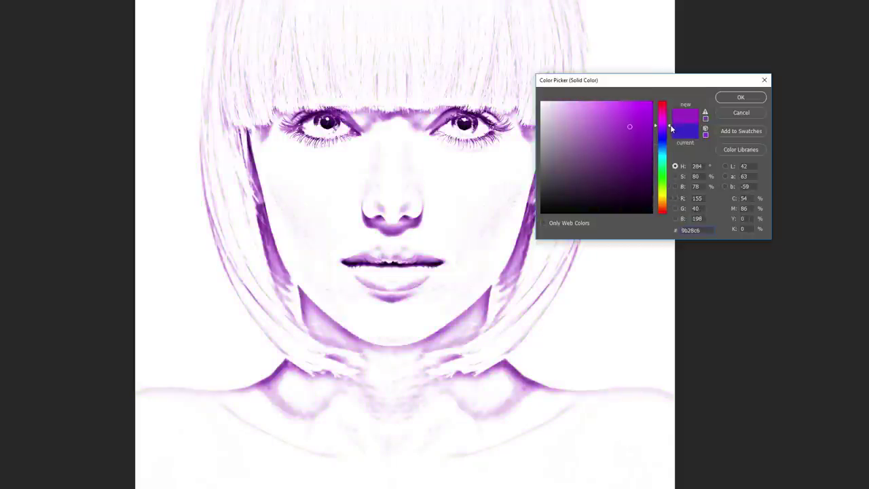
click(739, 99)
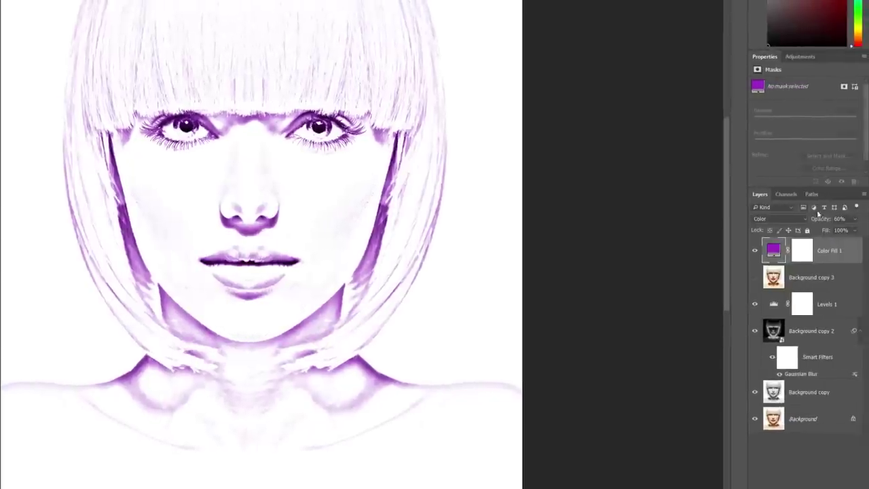
click(854, 220)
drag(851, 233, 844, 232)
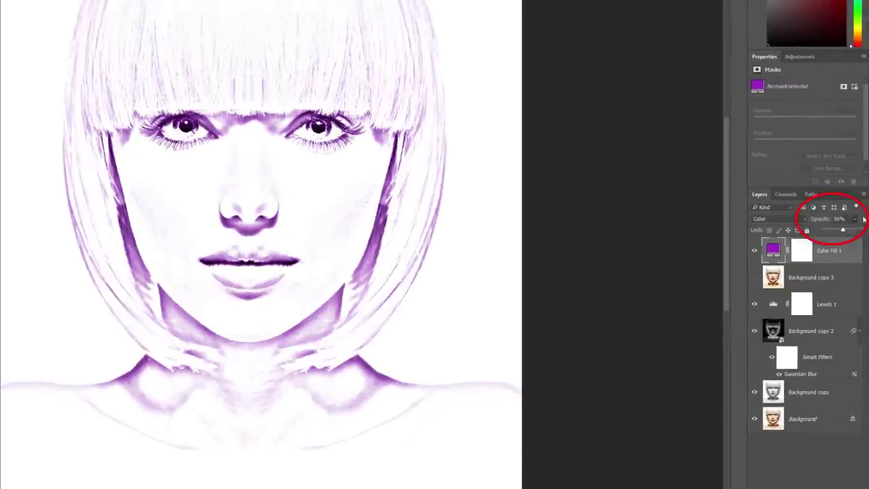
click(864, 219)
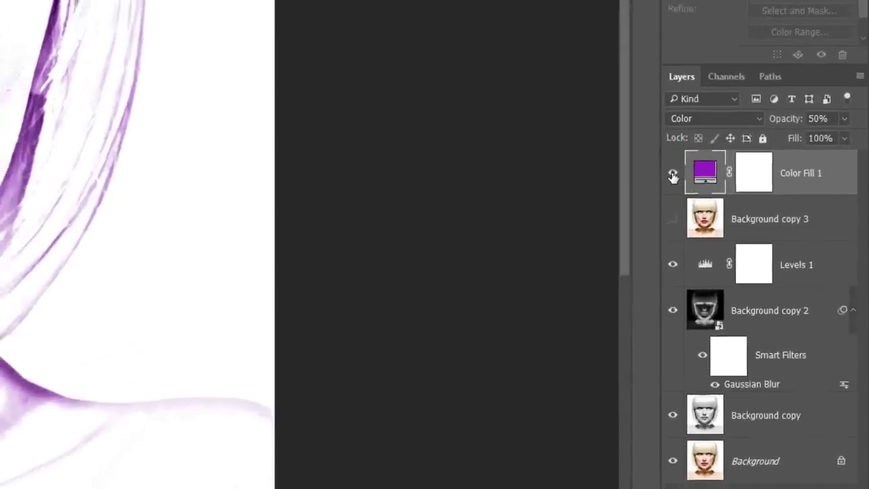
- Hide Color Fill 1, start a Gradient fill layer above it and check the gradient in the Gradient Editor without changing it
click(666, 169)
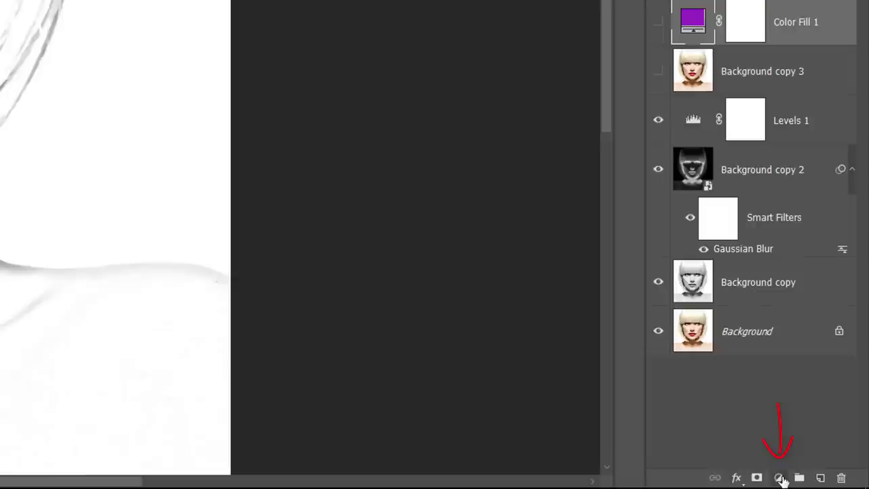
click(779, 478)
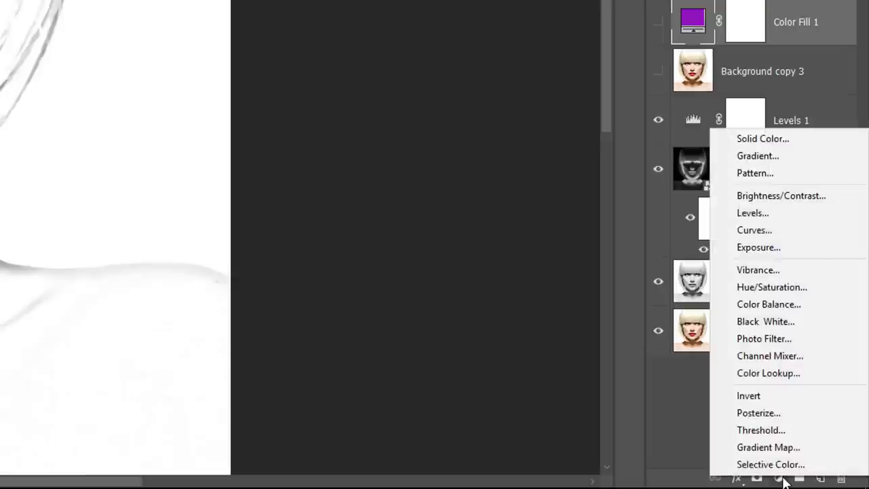
click(808, 157)
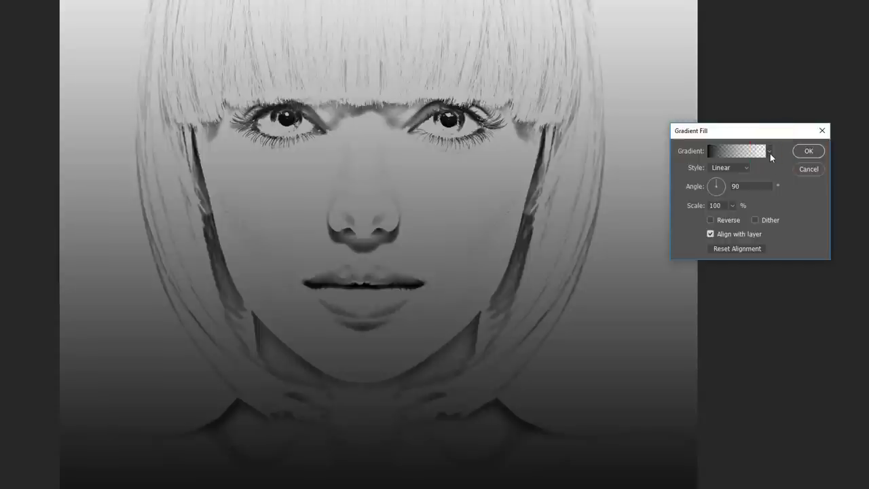
click(740, 155)
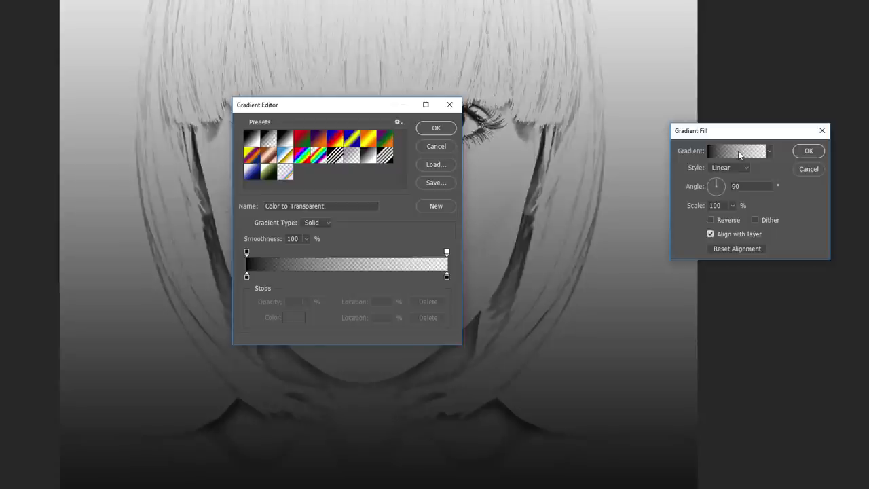
click(451, 147)
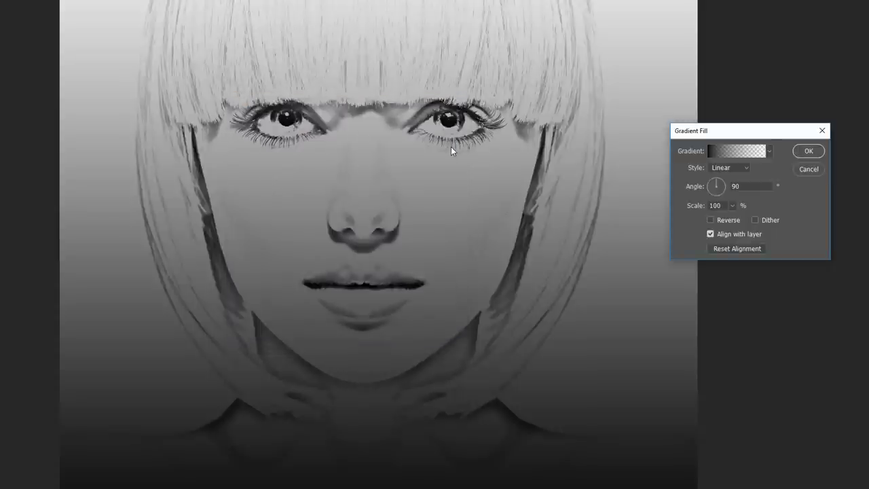
- Give the gradient fill the rainbow spectrum preset with a Linear style and a 135° angle
click(770, 152)
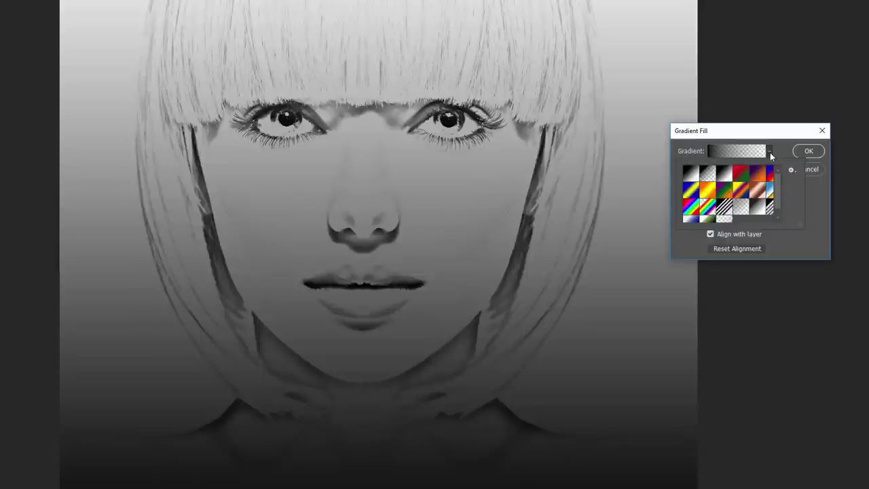
double_click(690, 205)
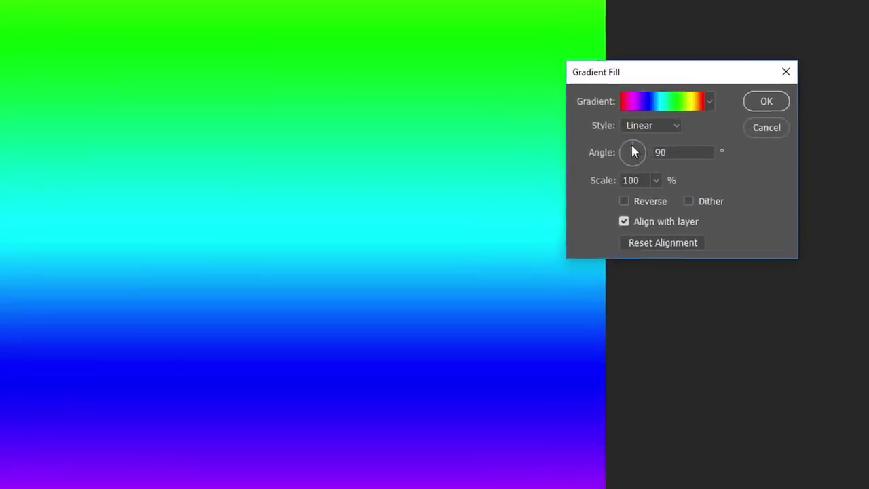
drag(632, 151, 630, 151)
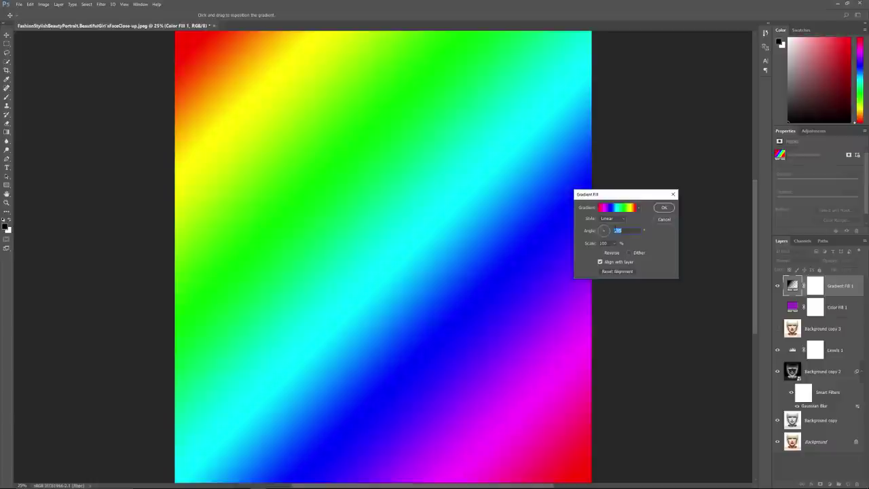
click(664, 209)
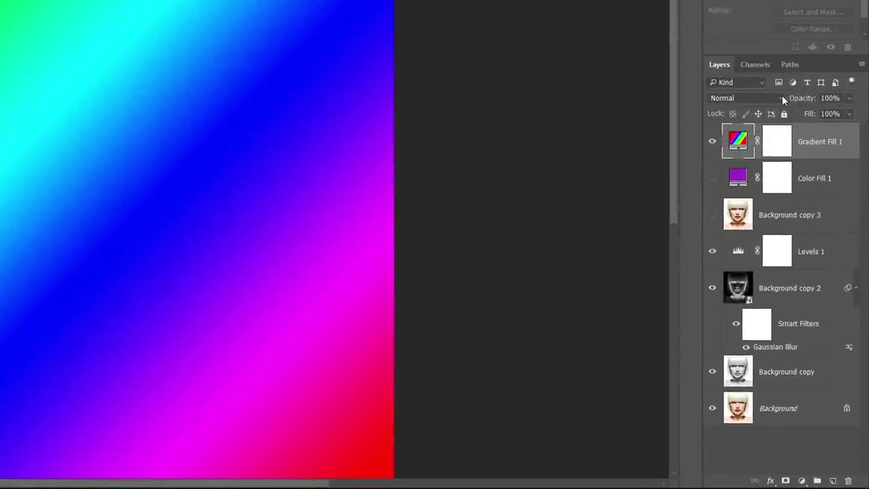
- Set the Gradient Fill 1 layer to the Color blend mode with 80% opacity
click(781, 98)
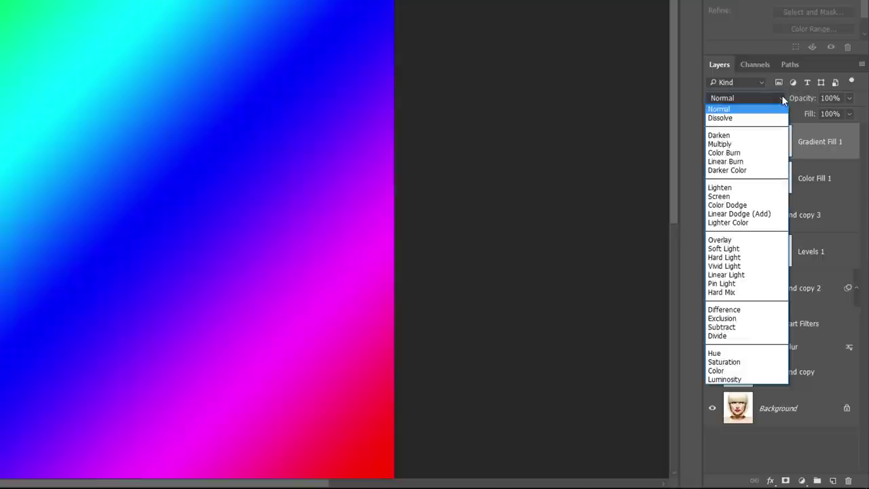
click(755, 371)
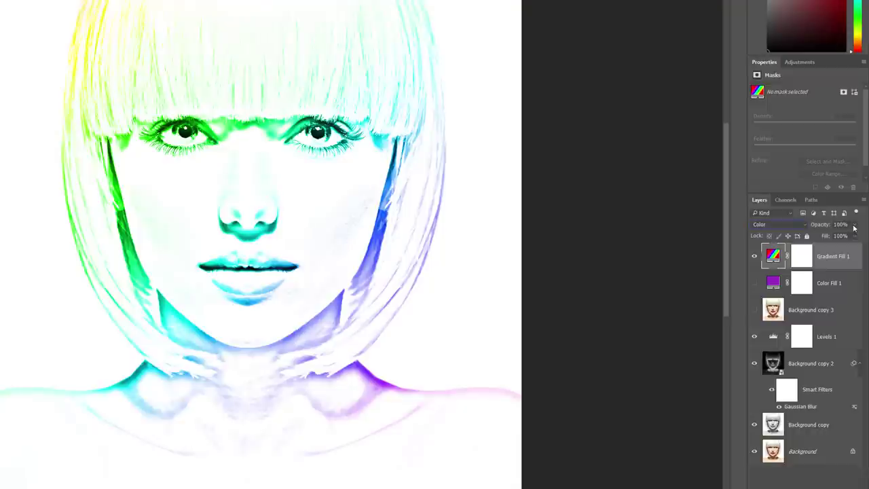
click(854, 226)
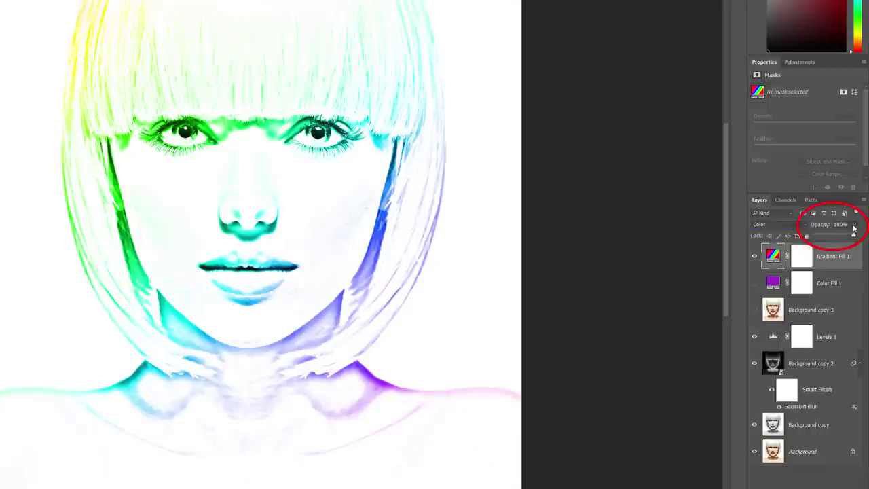
drag(855, 236, 845, 235)
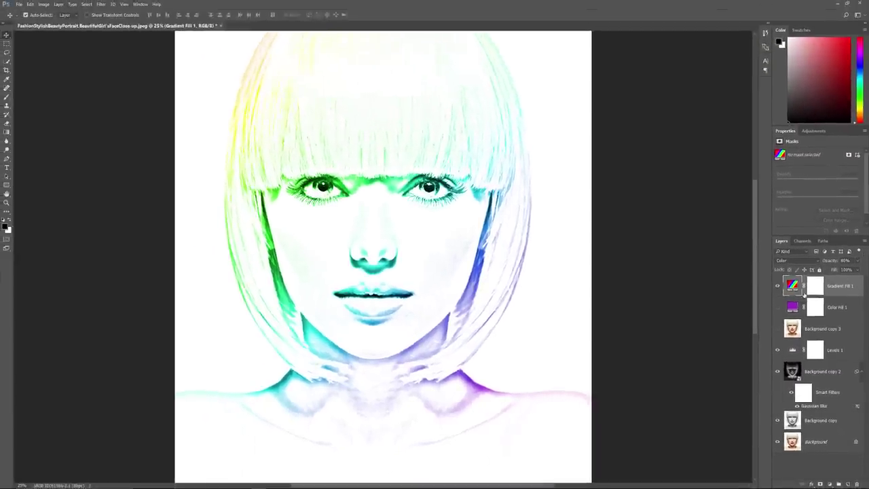
- Compare the colour versions of the sketch by showing Background copy 3, Color Fill 1 and Gradient Fill 1 one at a time
click(778, 286)
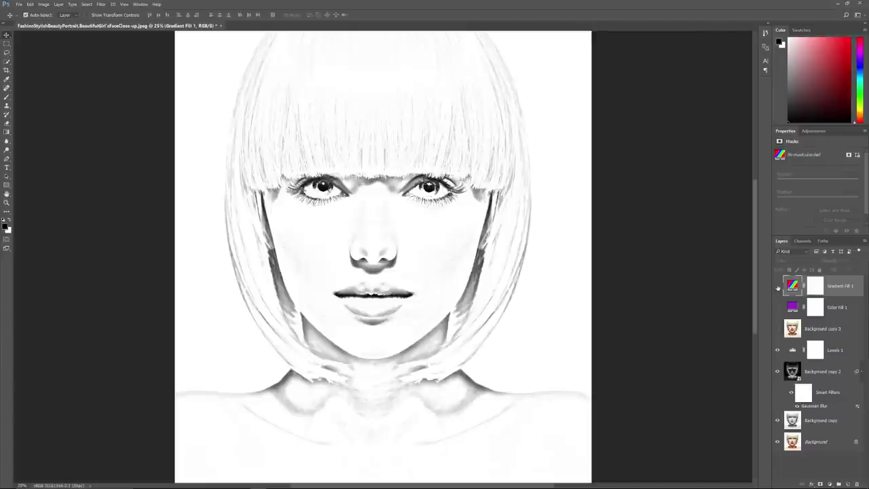
click(777, 329)
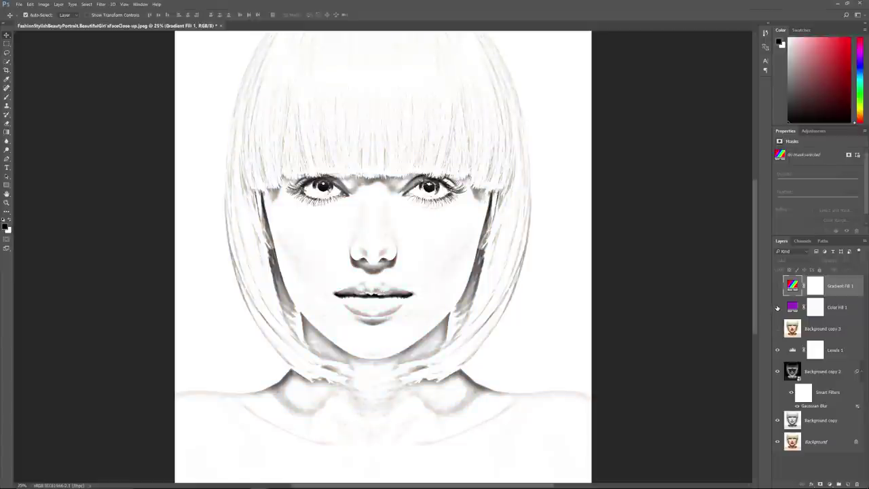
click(778, 307)
click(778, 307)
click(777, 286)
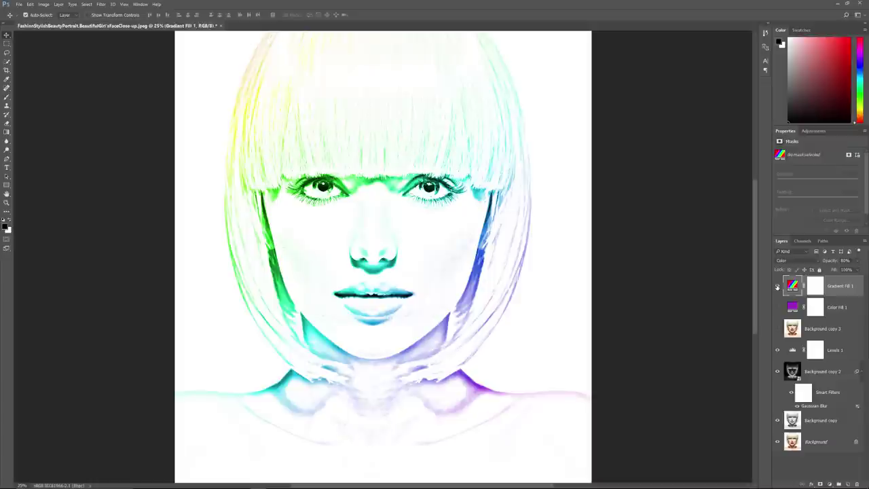